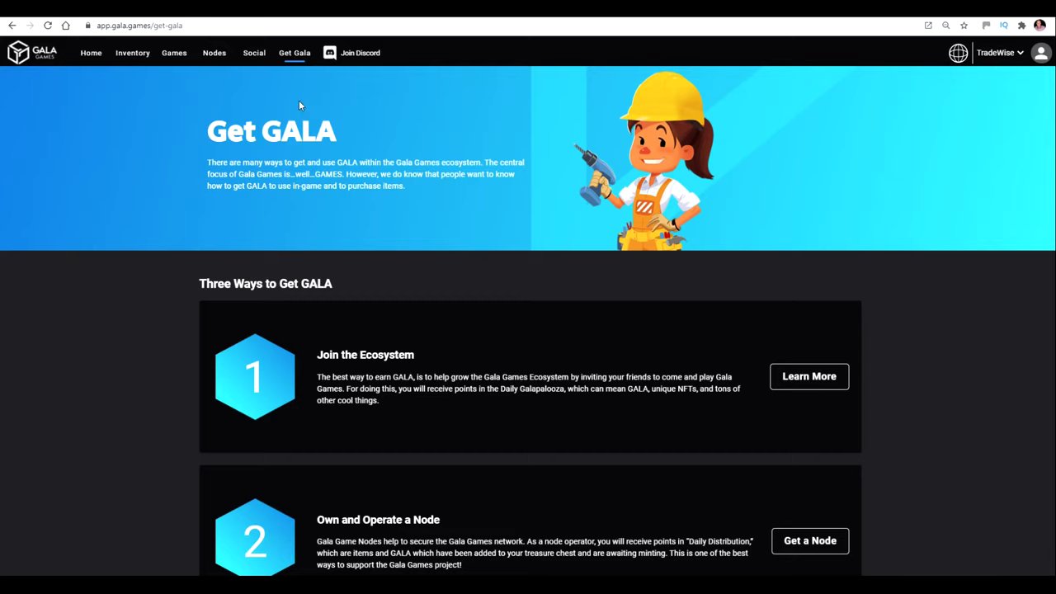
# Return to the Get GALA overview and scroll through the Three Ways to Get GALA cards
pyautogui.click(297, 54)
pyautogui.scroll(-4, 349, 245)
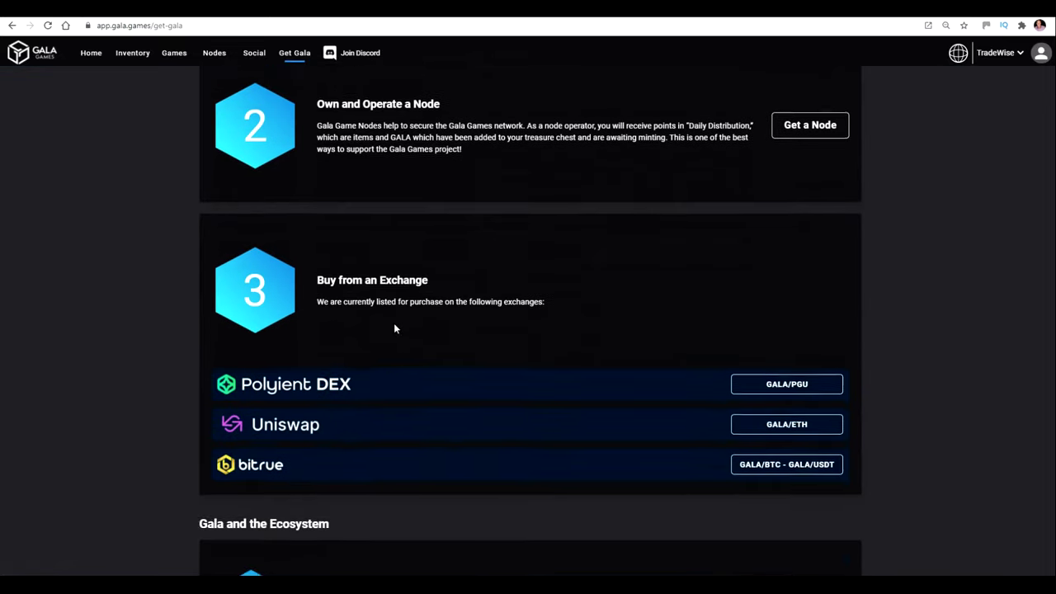
pyautogui.scroll(-1, 393, 327)
pyautogui.scroll(3, 372, 366)
pyautogui.scroll(1, 372, 368)
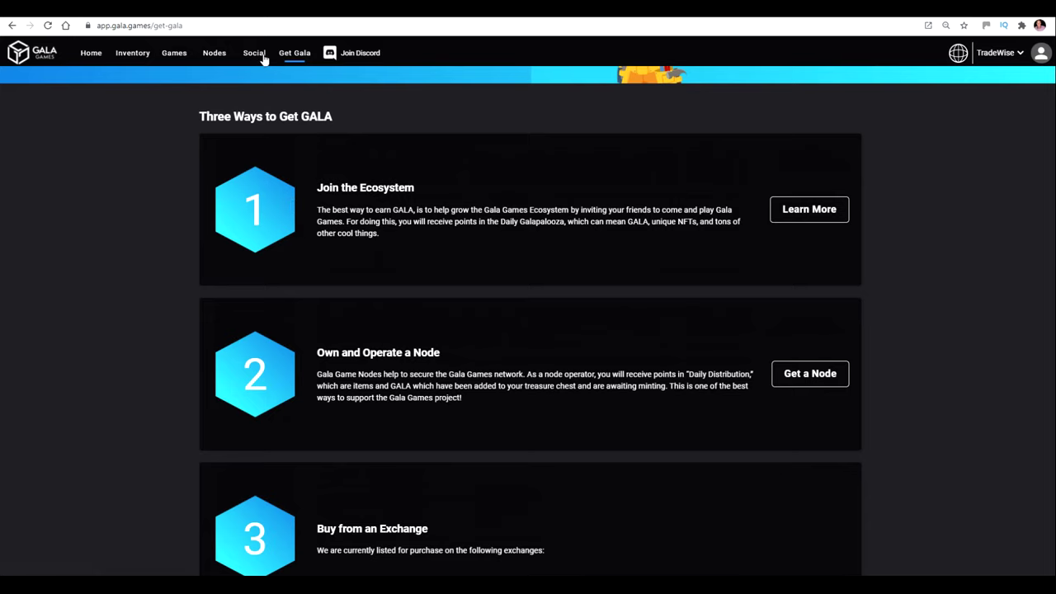
pyautogui.scroll(4, 380, 351)
pyautogui.scroll(-4, 379, 350)
# Open the Gala Node License page and switch the payment method to Ethereum (4.857 ETH)
pyautogui.click(795, 378)
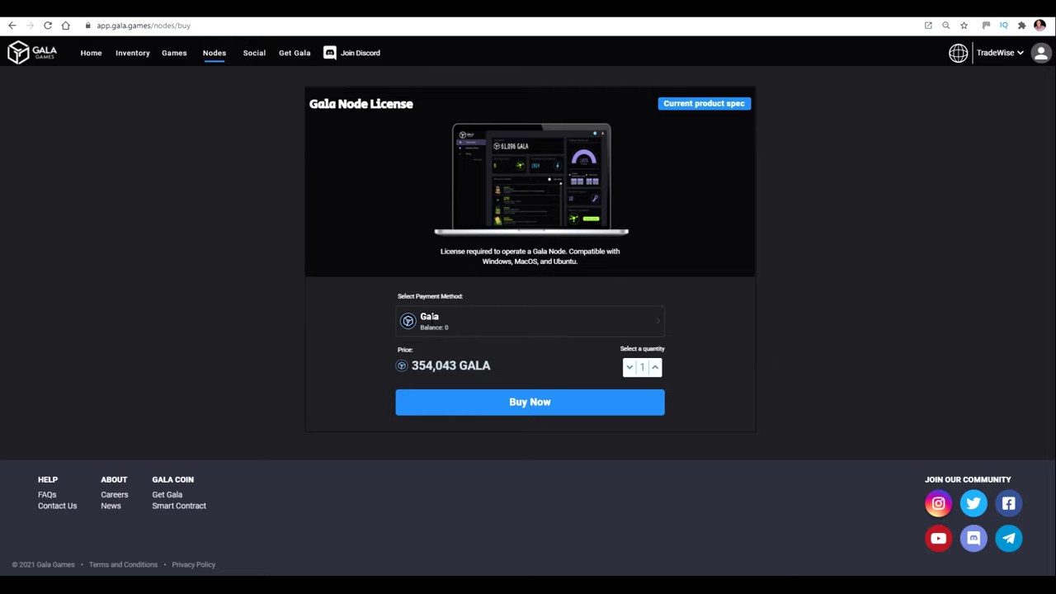
pyautogui.click(429, 316)
pyautogui.click(429, 317)
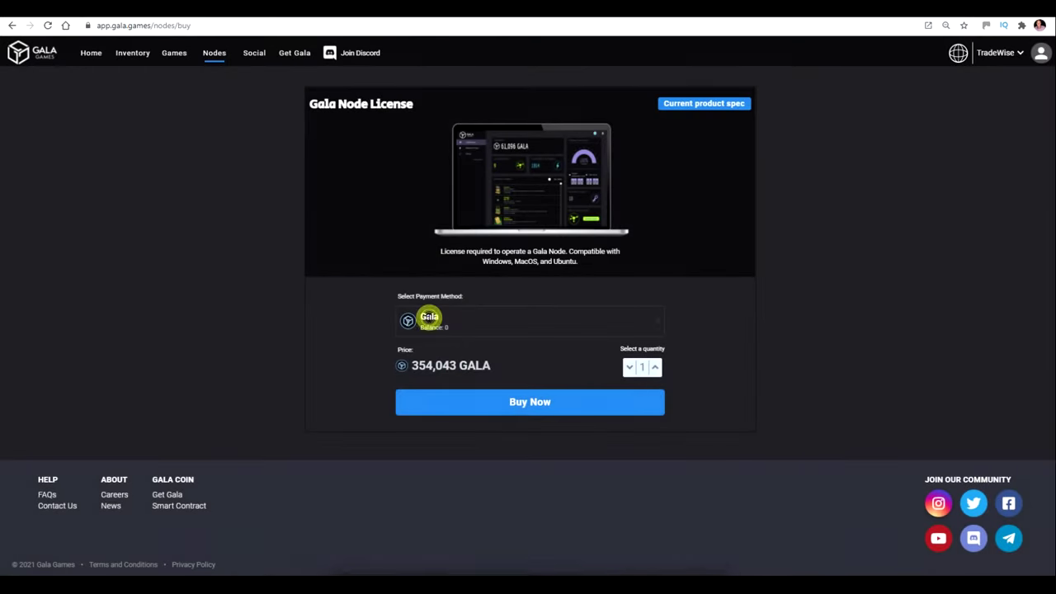
pyautogui.click(430, 319)
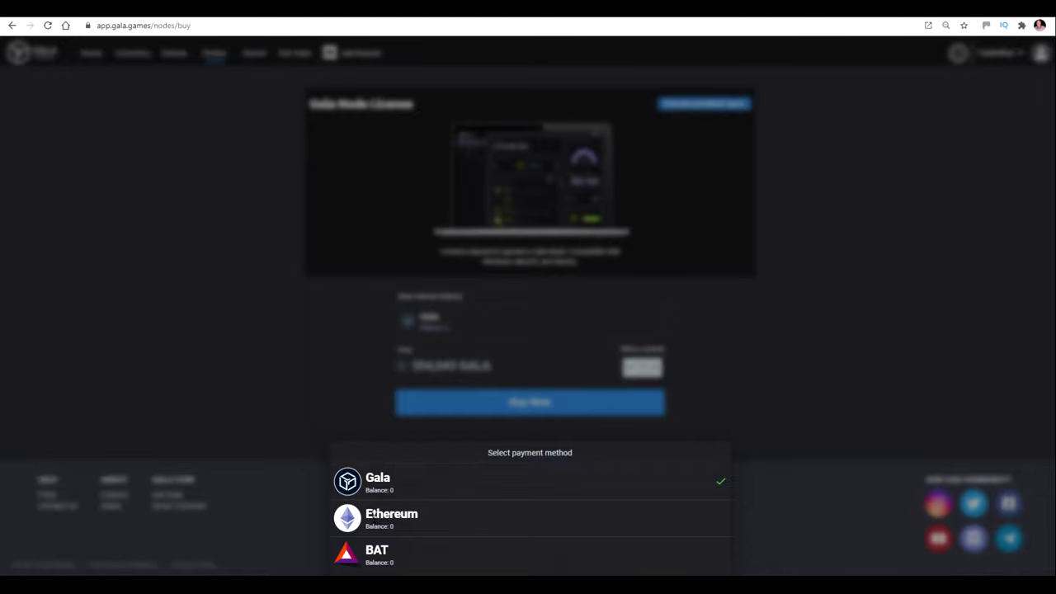
pyautogui.click(375, 514)
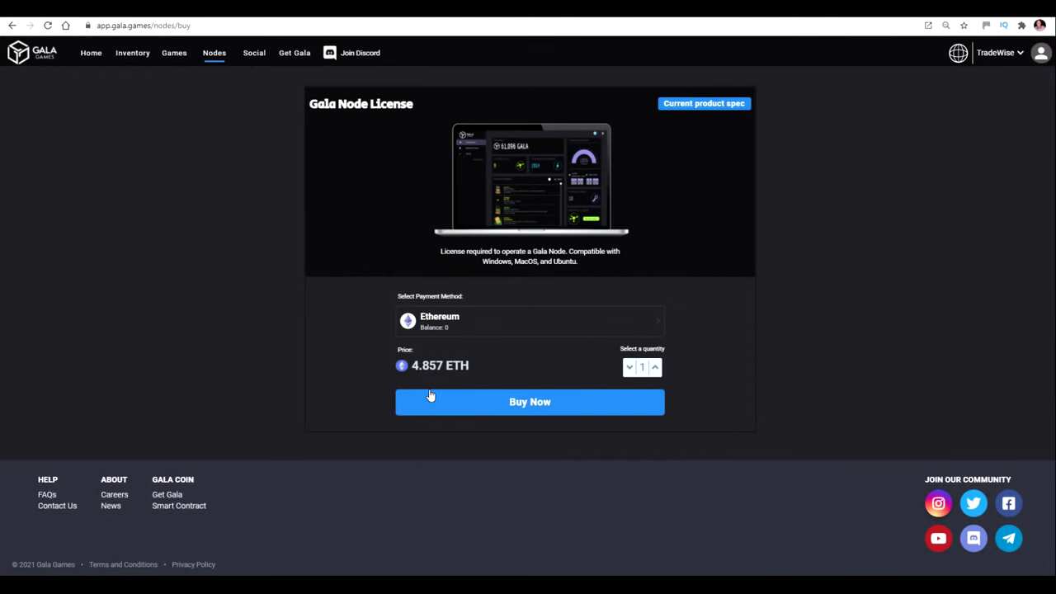
# Review the order summary: 4.857 ETH price, 0.00317 blockchain fee and 4.86017 ETH total
pyautogui.click(523, 404)
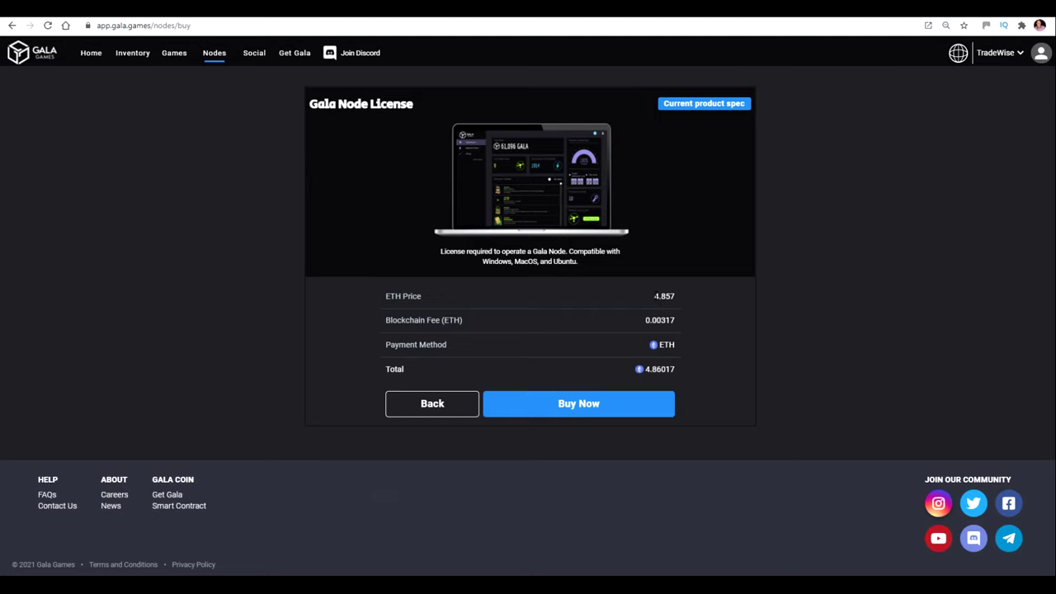
pyautogui.doubleClick(655, 295)
pyautogui.doubleClick(657, 320)
pyautogui.click(653, 323)
pyautogui.doubleClick(646, 369)
pyautogui.click(679, 369)
pyautogui.moveTo(674, 369); pyautogui.dragTo(646, 368)
pyautogui.click(690, 372)
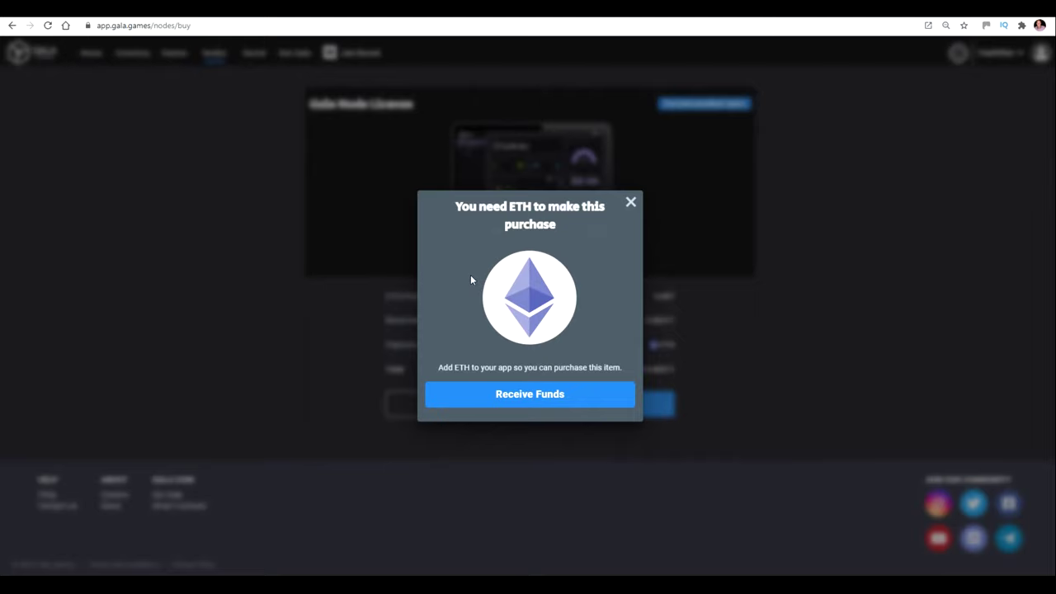
# Open the Receive Funds details, copy the wallet's receiving address, and close the dialog
pyautogui.click(529, 396)
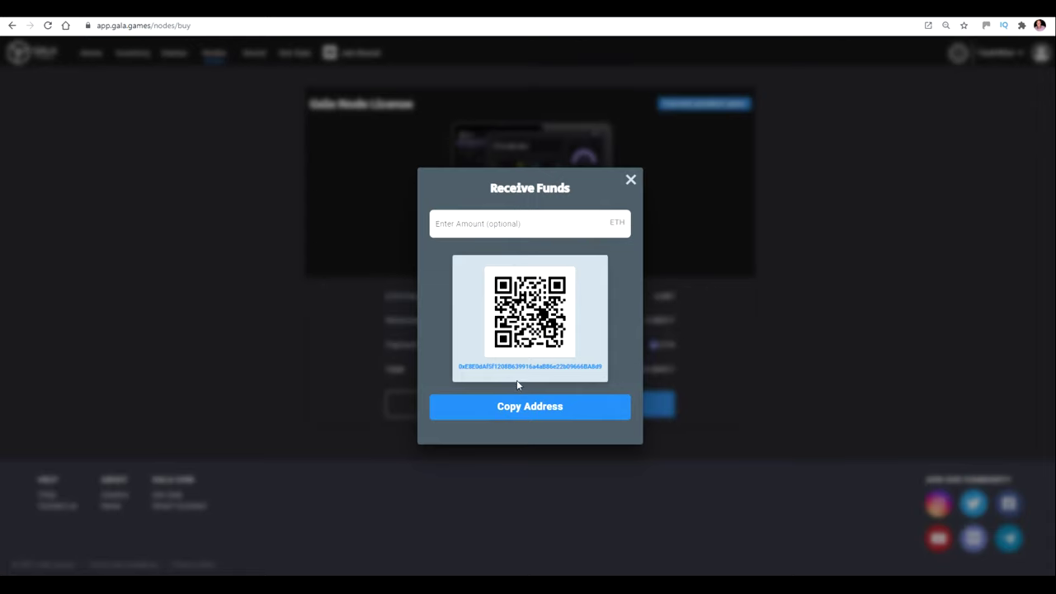
pyautogui.moveTo(460, 369); pyautogui.dragTo(601, 368)
pyautogui.click(601, 368)
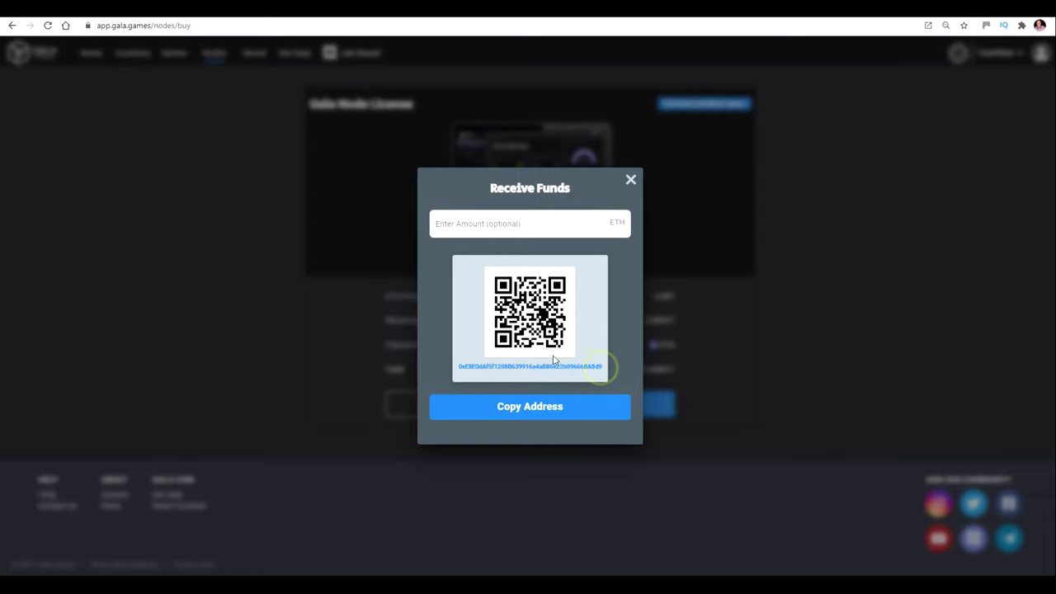
pyautogui.click(528, 412)
pyautogui.press('Escape')
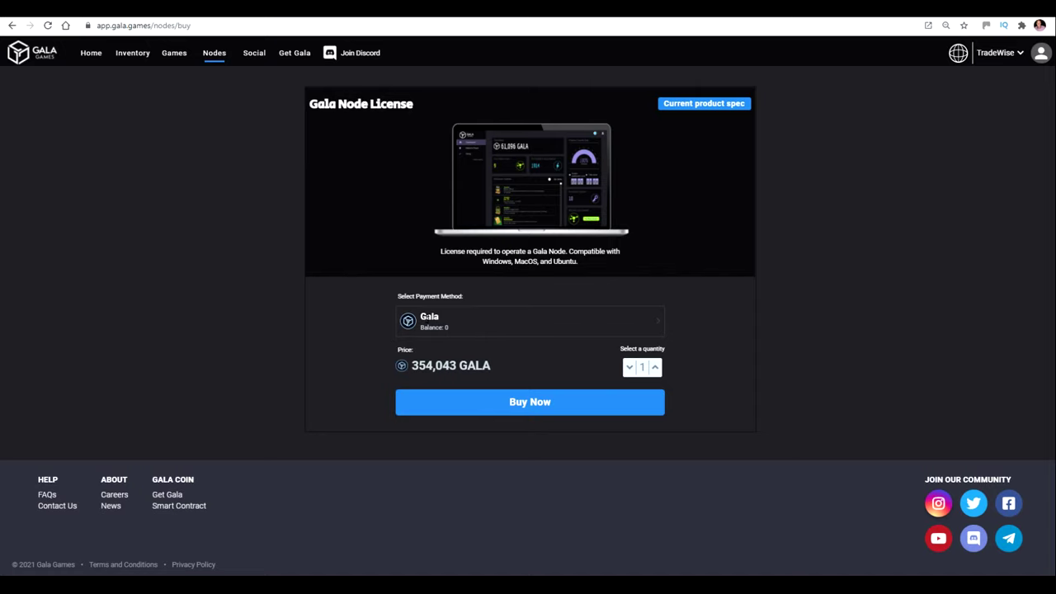
# Pay with the funded Ethereum balance and confirm the 4.8604 ETH node license order
pyautogui.click(430, 318)
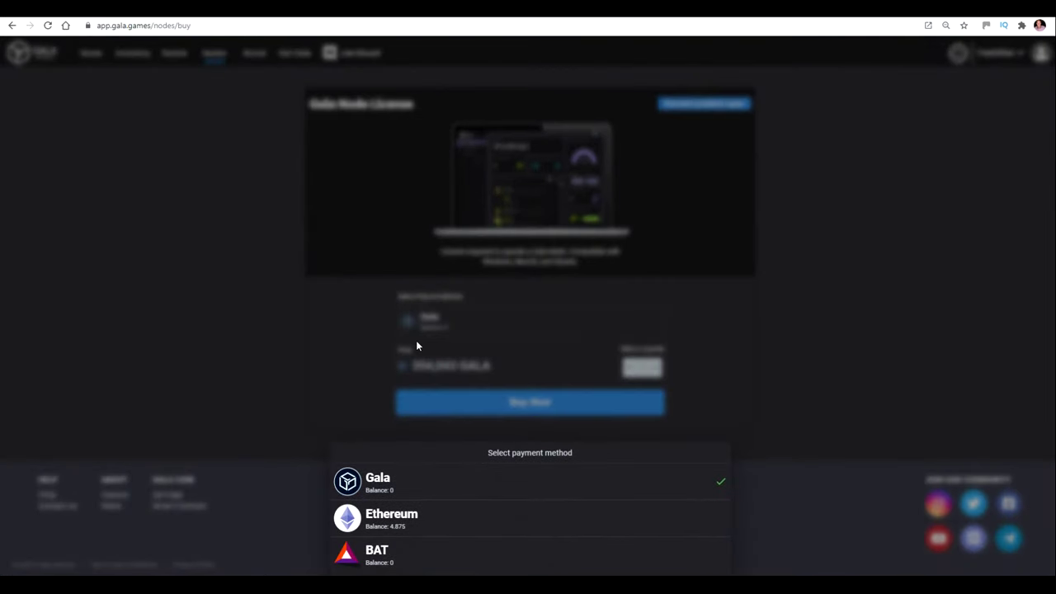
pyautogui.click(374, 514)
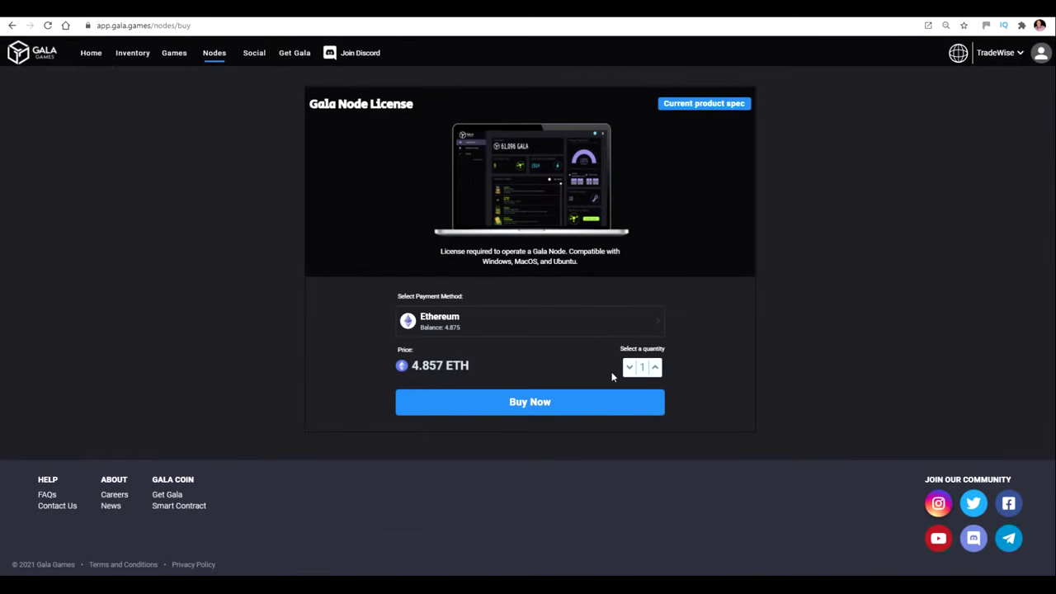
pyautogui.click(556, 404)
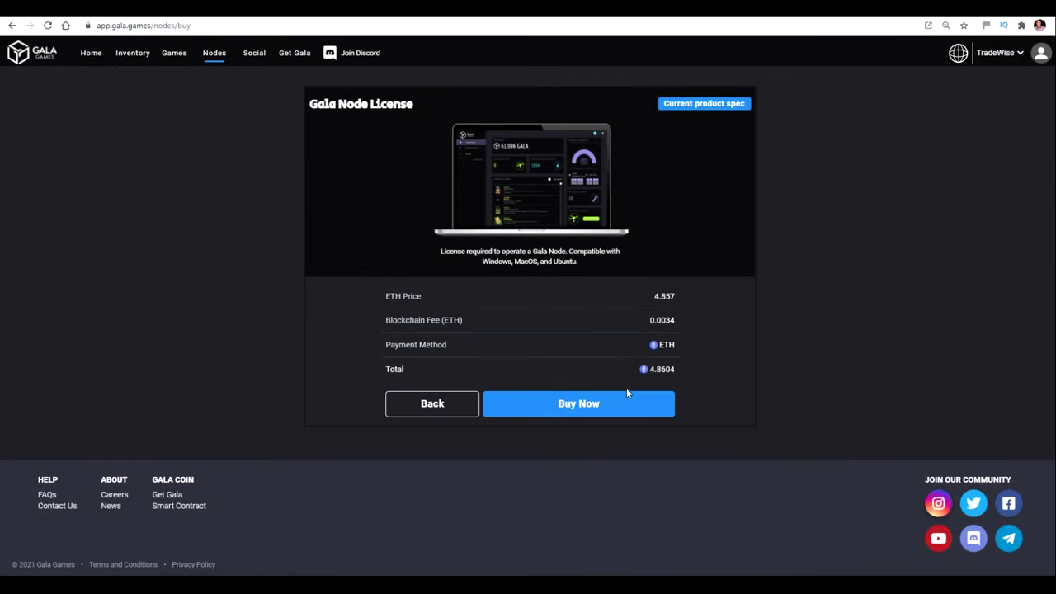
pyautogui.click(599, 404)
pyautogui.click(487, 315)
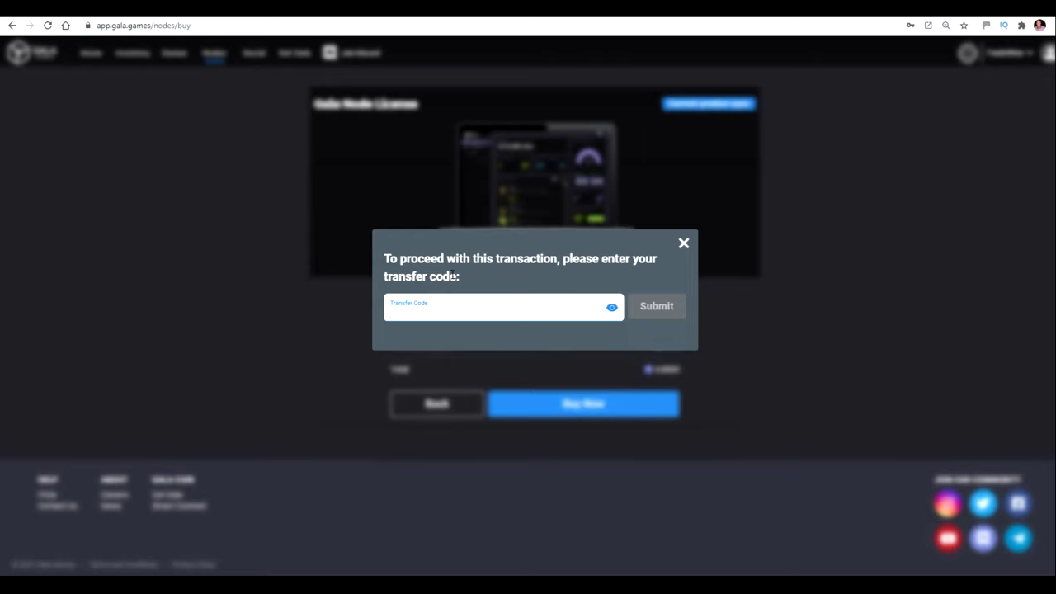
# Enter the account's transfer code and submit it to complete the license purchase
pyautogui.write('•••••••••')
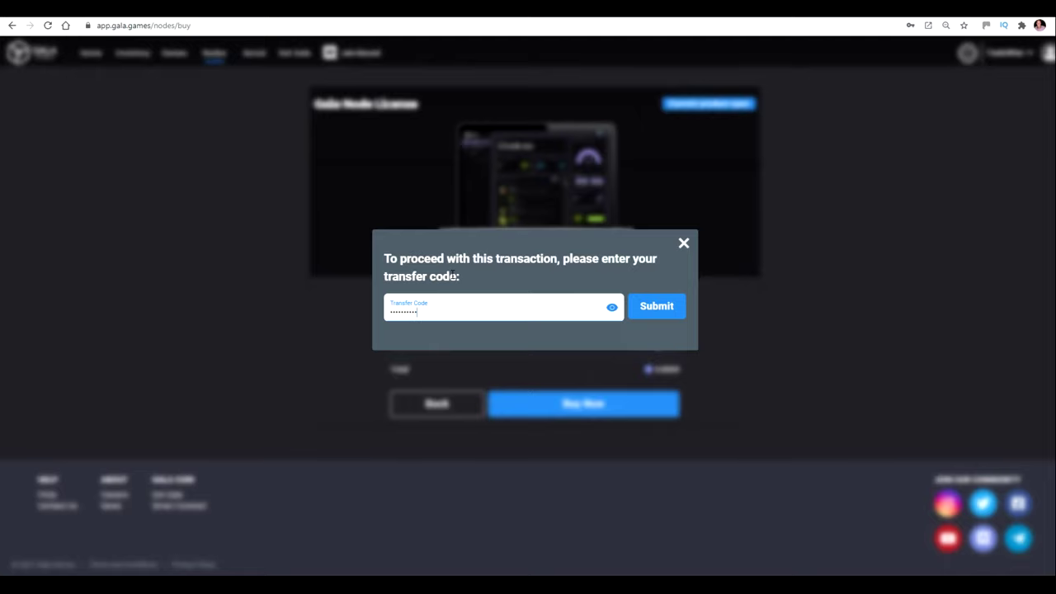
pyautogui.click(675, 306)
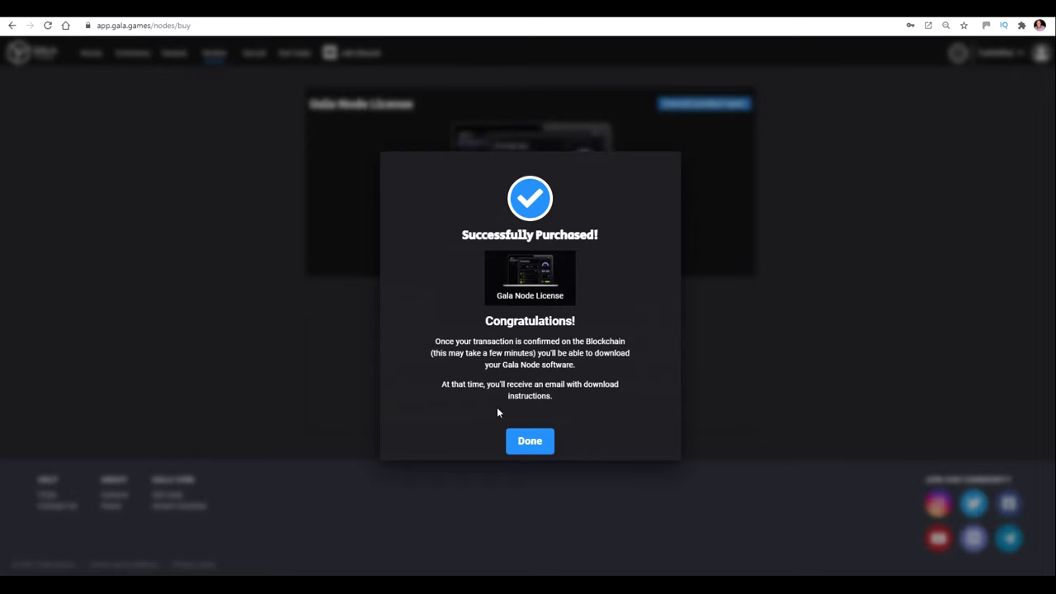
# Dismiss the purchase confirmation to return to the Gala Nodes page showing Mar 23rd results
pyautogui.click(531, 442)
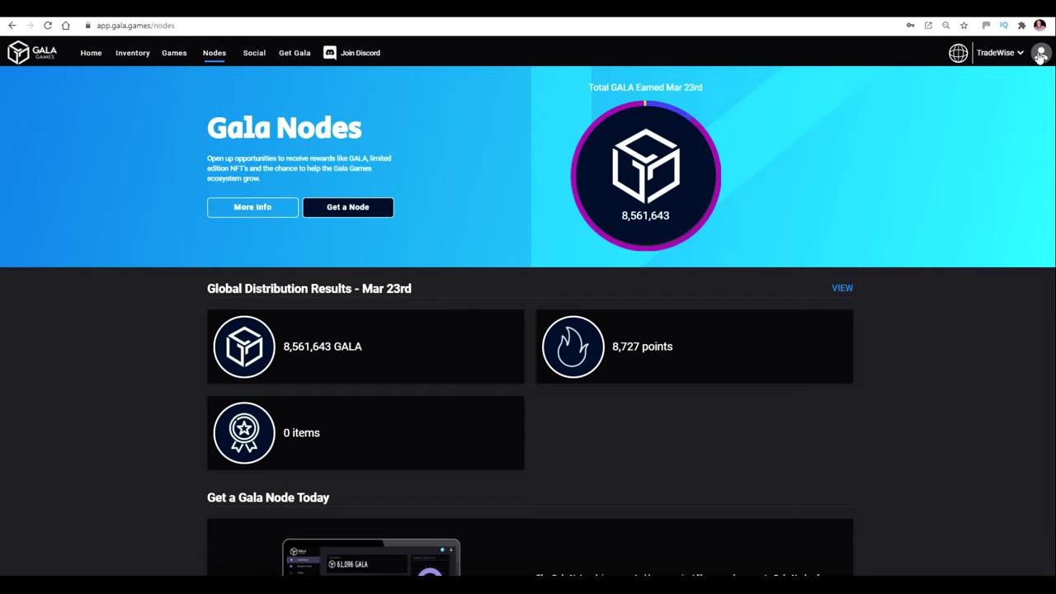
# Open Account settings from the account dropdown and view Node Info with 1 node license
pyautogui.click(1038, 53)
pyautogui.click(996, 77)
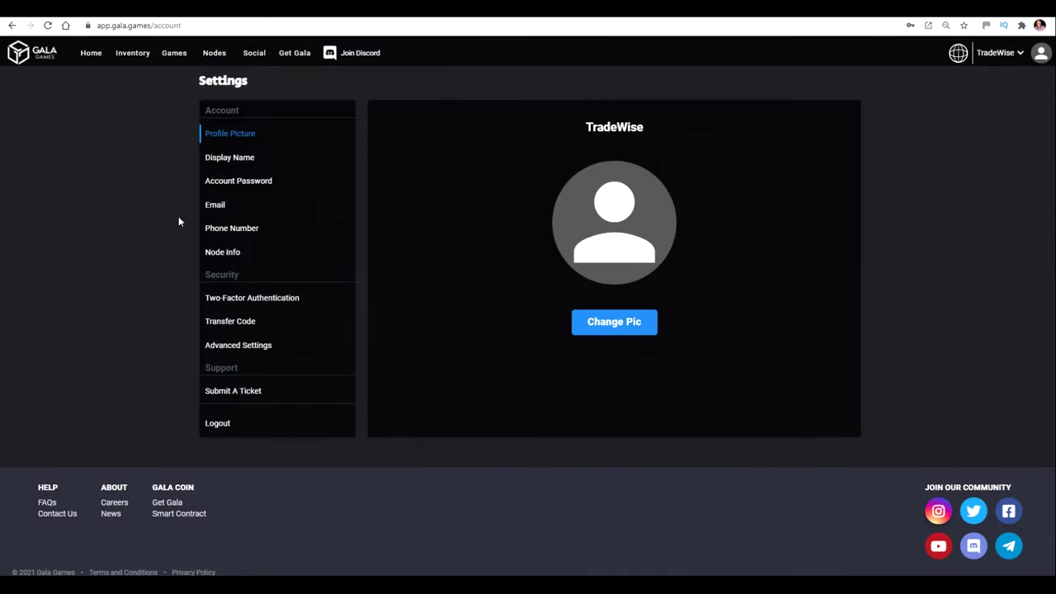
pyautogui.click(223, 252)
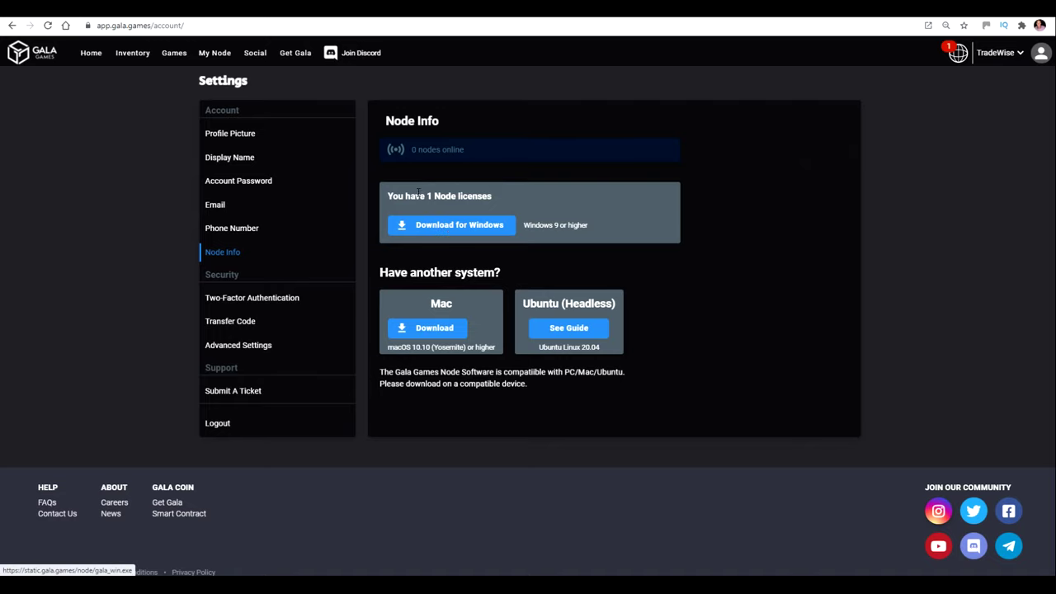
# Download the Windows node software and run the gala_win.exe installer
pyautogui.click(448, 229)
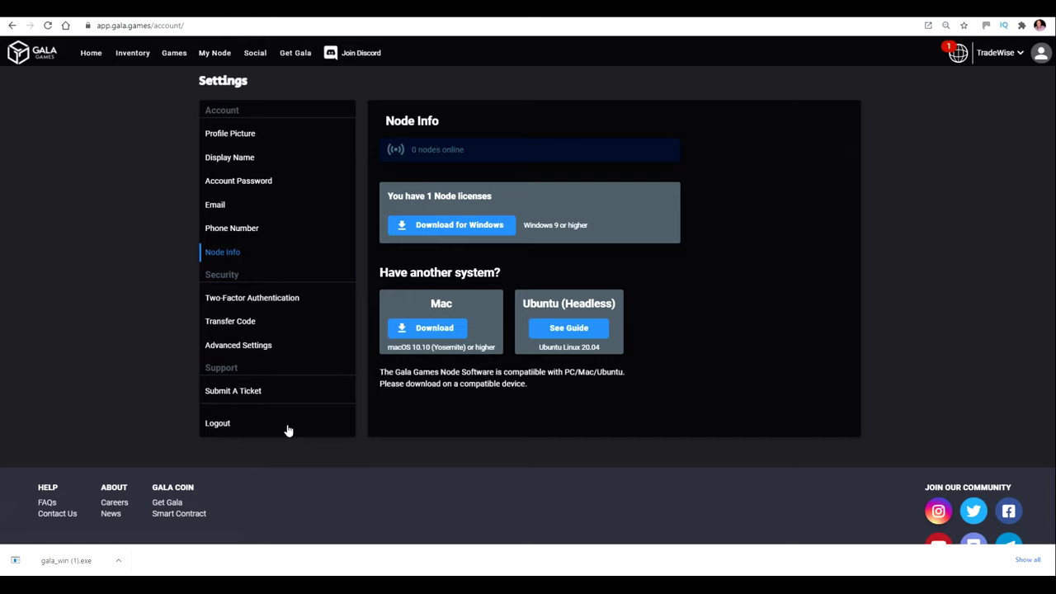
pyautogui.click(66, 560)
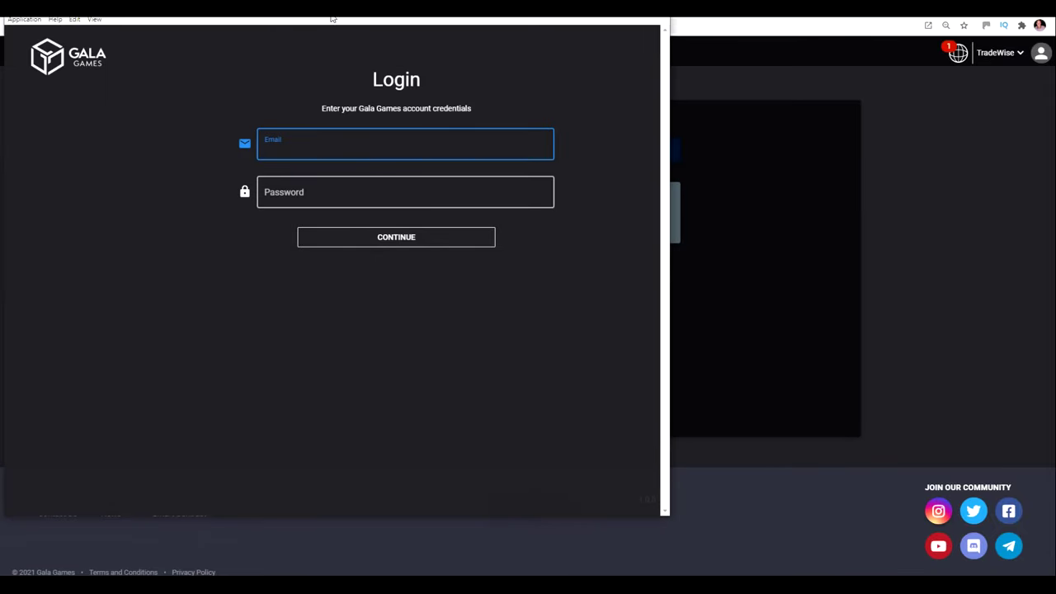
# Centre the Node login window, enter the account e-mail and password, and continue to the Dashboard
pyautogui.moveTo(327, 18); pyautogui.dragTo(467, 52)
pyautogui.click(431, 183)
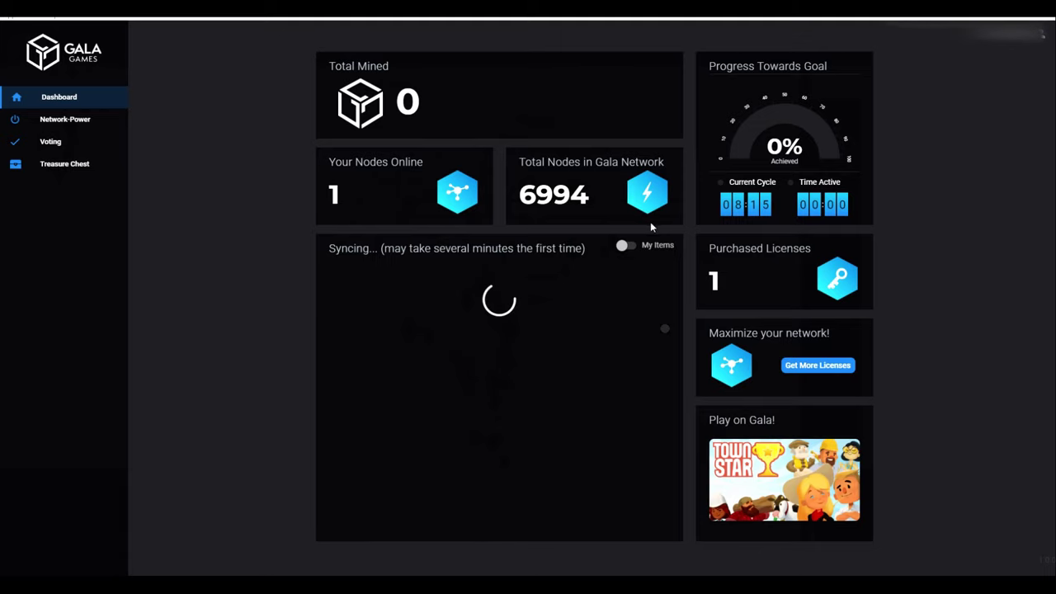
pyautogui.click(632, 245)
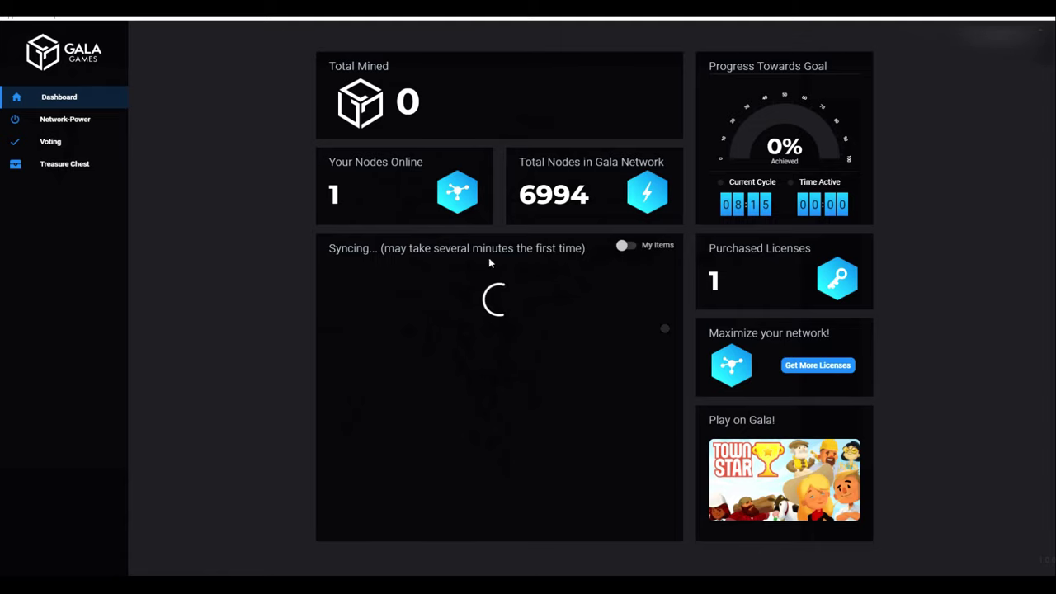
# Check the node's Network Power stats, then the Voting page showing no active poll
pyautogui.click(74, 120)
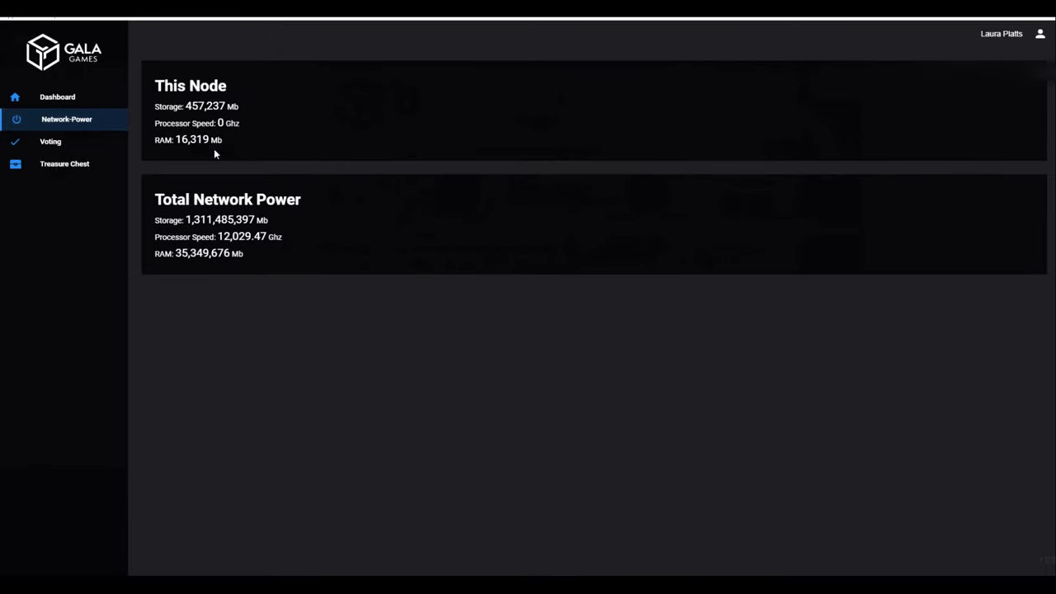
pyautogui.click(81, 145)
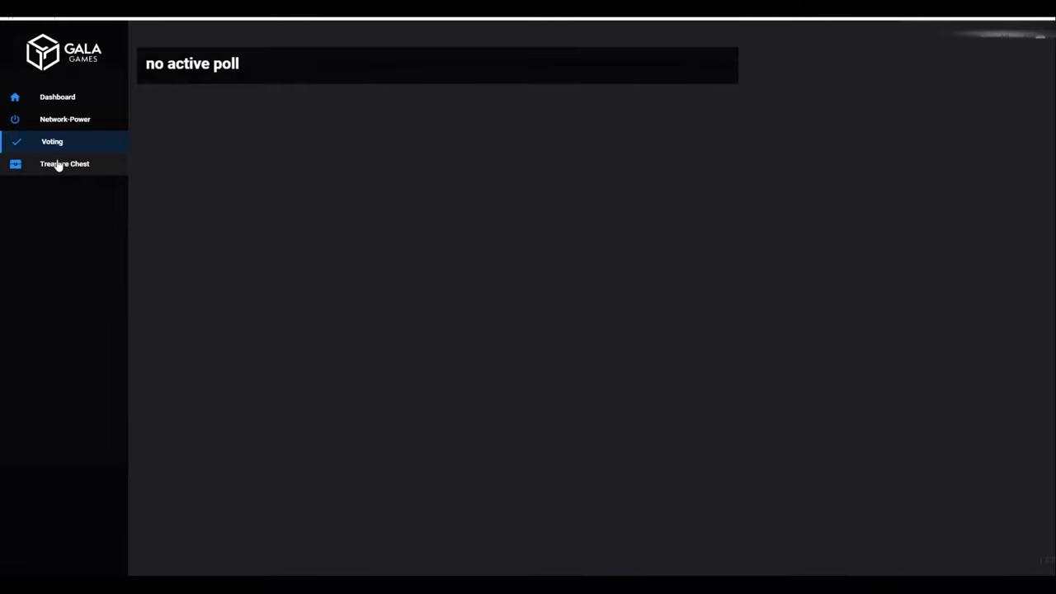
# Go back to the node Dashboard and let it sync to 1% progress and 6959 nodes
pyautogui.click(64, 98)
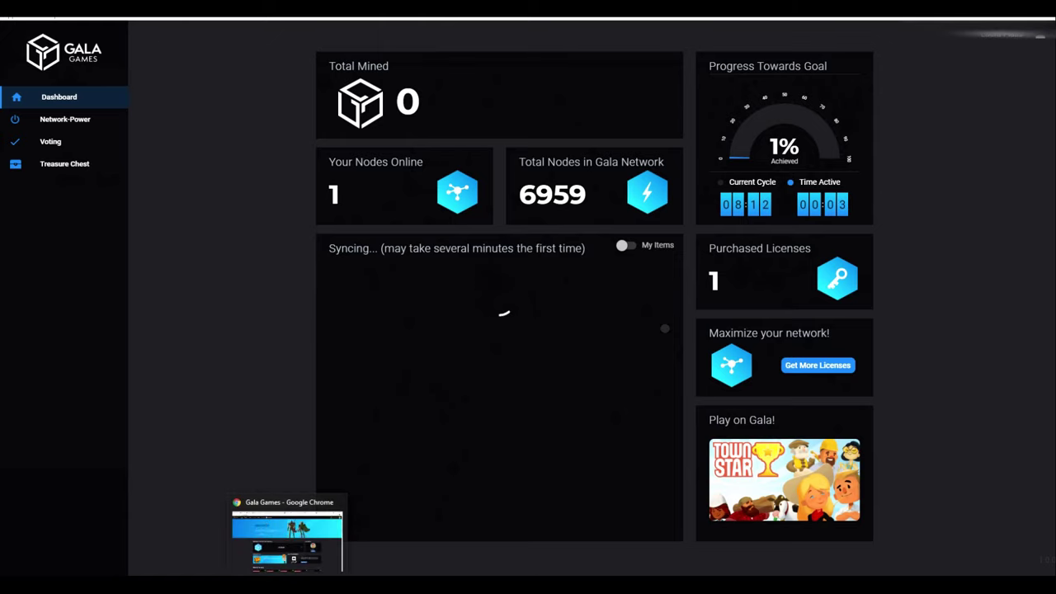
# Back on the Gala Games site, glance at notifications, then open the Treasure Chest rewards from home
pyautogui.click(288, 495)
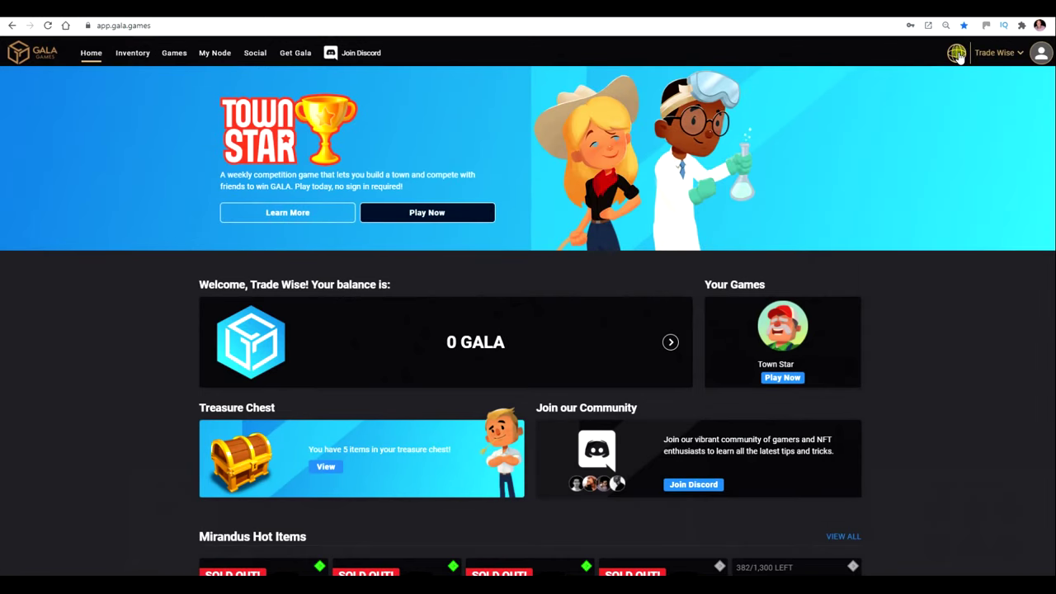
pyautogui.click(957, 53)
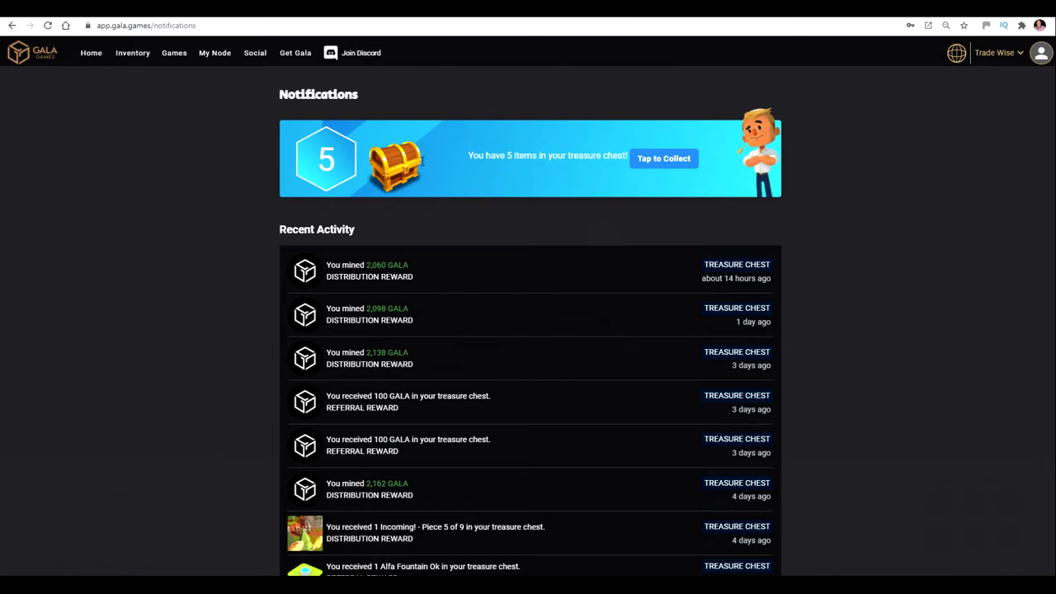
pyautogui.click(94, 59)
pyautogui.scroll(-1, 355, 412)
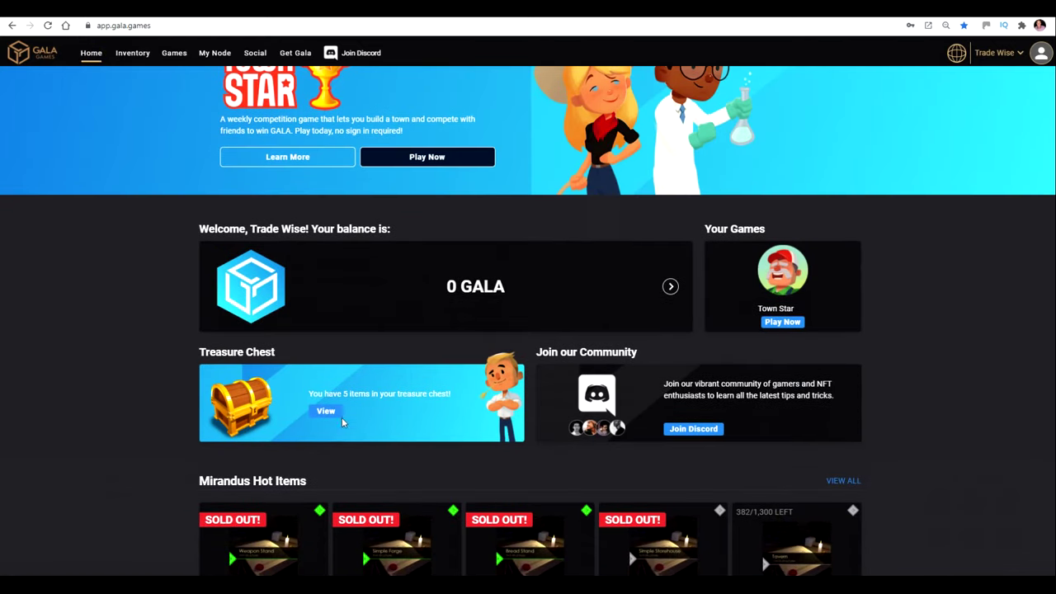
pyautogui.click(327, 411)
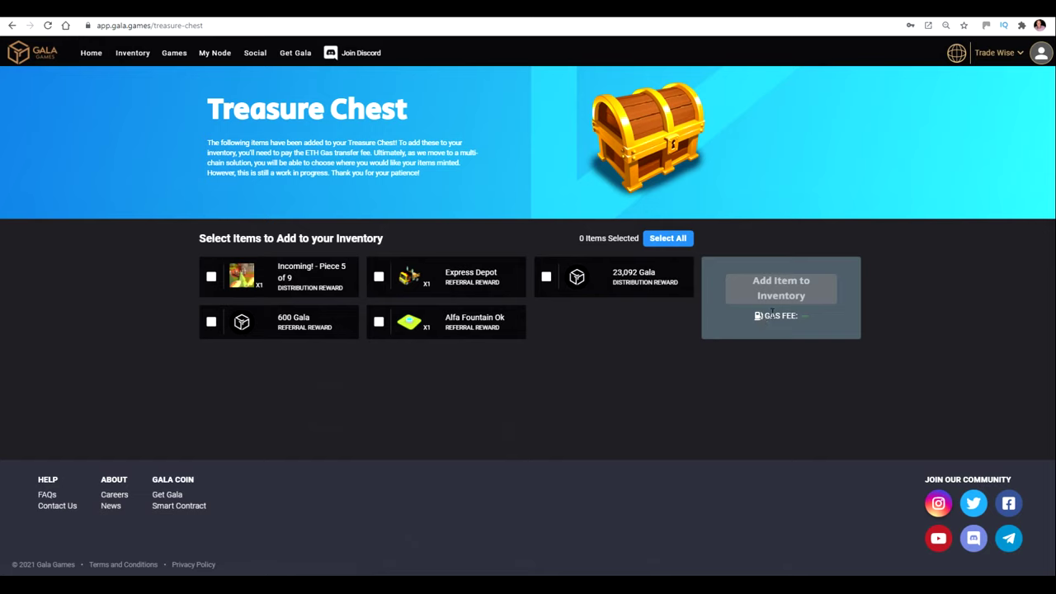
# Select all treasure chest items to reveal the 0.05445 ETH gas fee, then leave the page
pyautogui.click(659, 244)
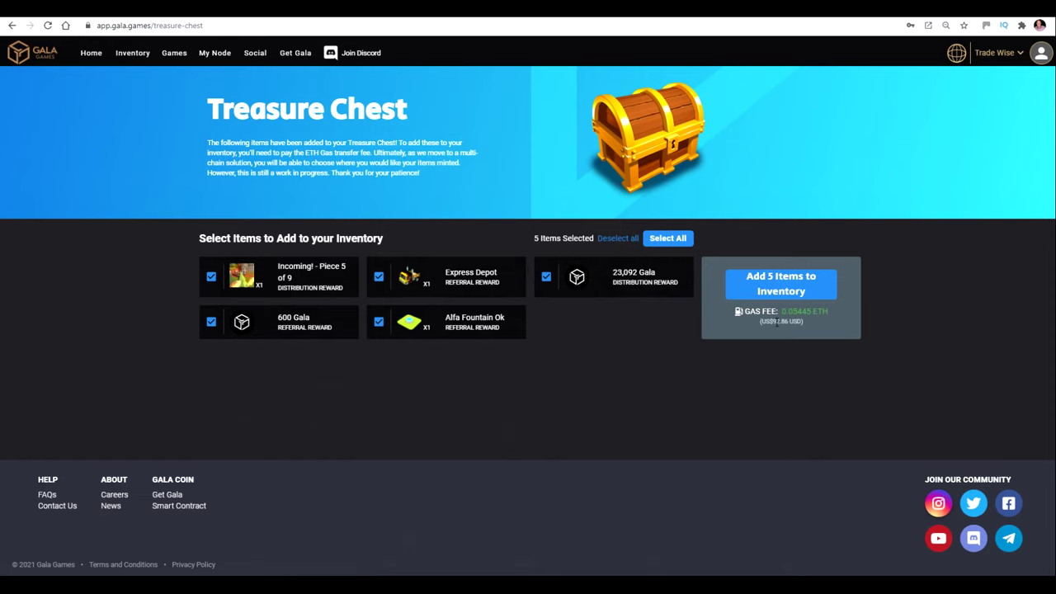
pyautogui.click(777, 320)
# Scroll through the recent reward notifications and return home to the 0 GALA balance
pyautogui.click(89, 55)
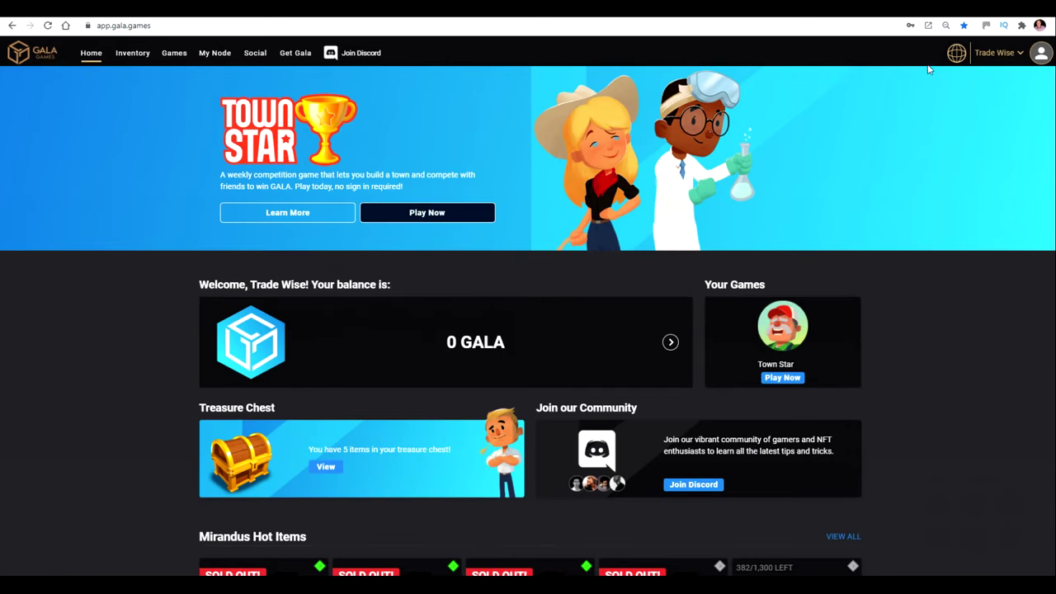
pyautogui.click(955, 54)
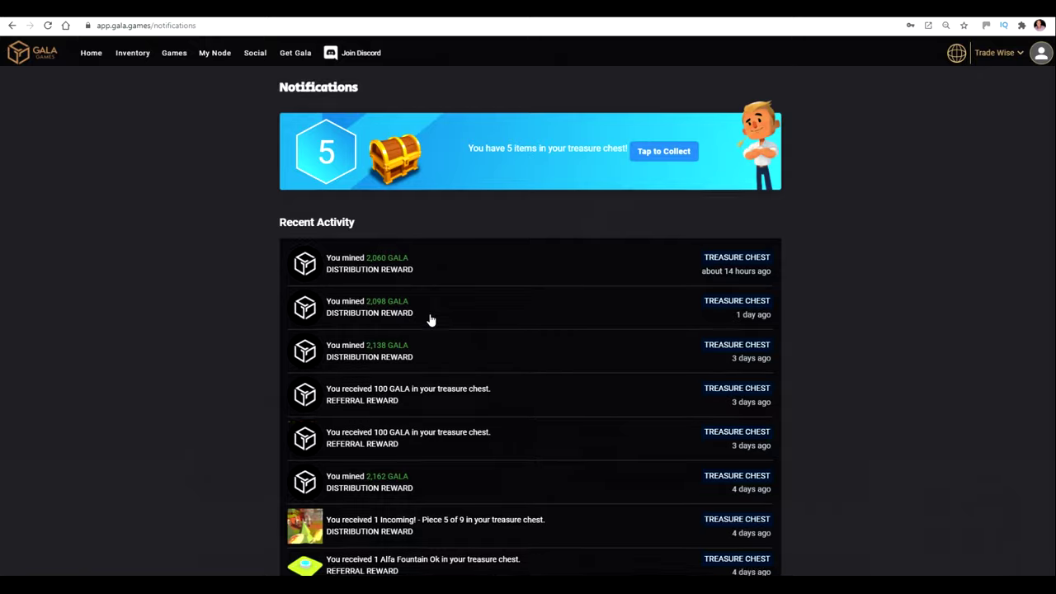
pyautogui.scroll(-2, 350, 435)
pyautogui.scroll(2, 330, 445)
pyautogui.click(94, 54)
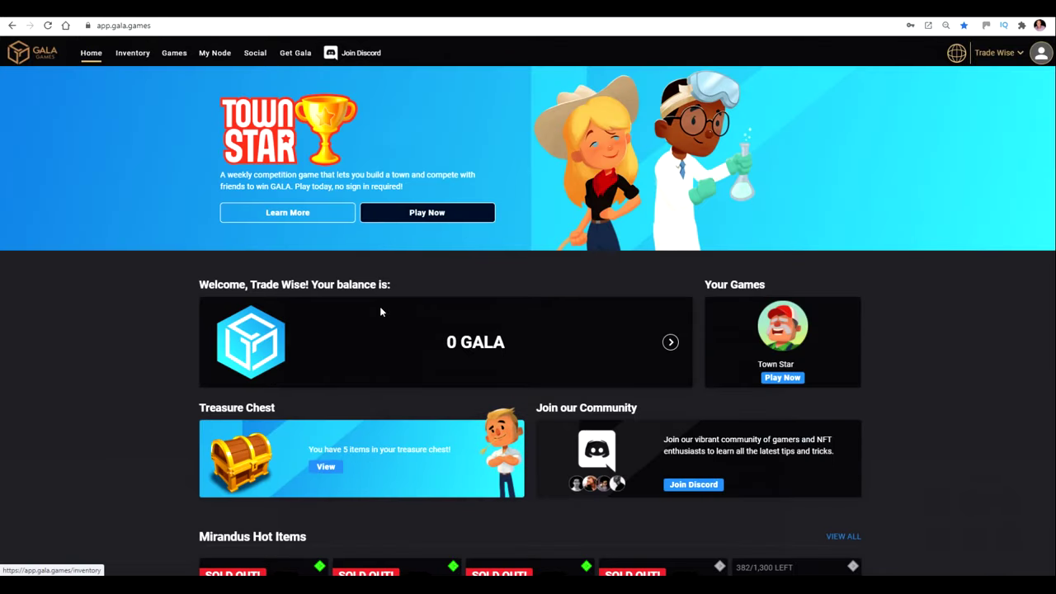